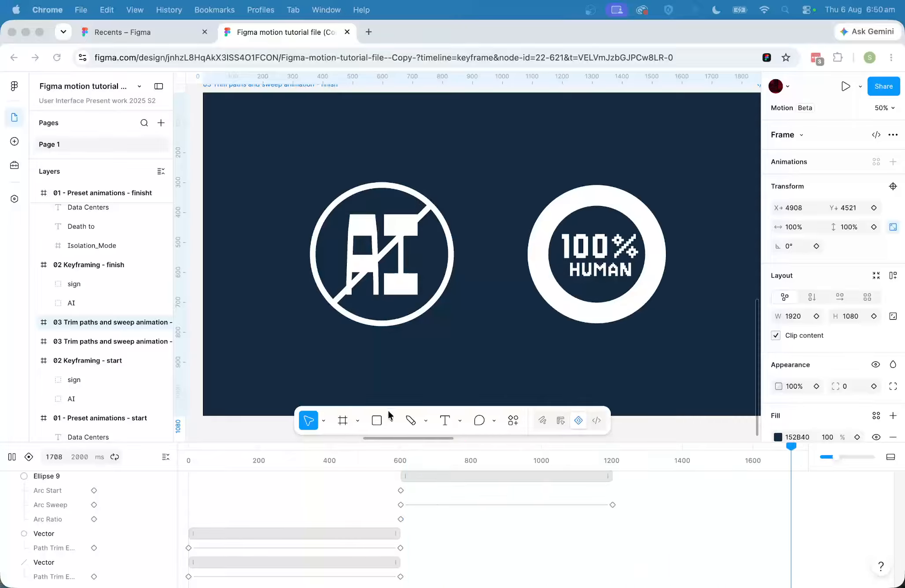
- Stop the playback of the finished trim paths and sweep animation
scroll(467, 324, up, 5)
scroll(467, 324, down, 3)
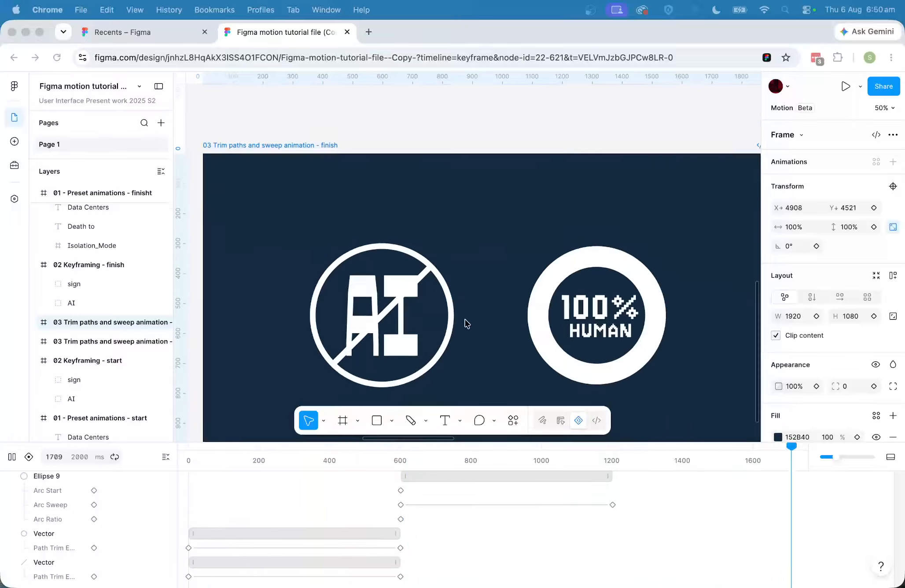
key(space)
- Move the AI lettering, circle and diagonal line out of the "03 Trim paths and sweep animation - start" frame onto the canvas above it
scroll(323, 186, down, 6)
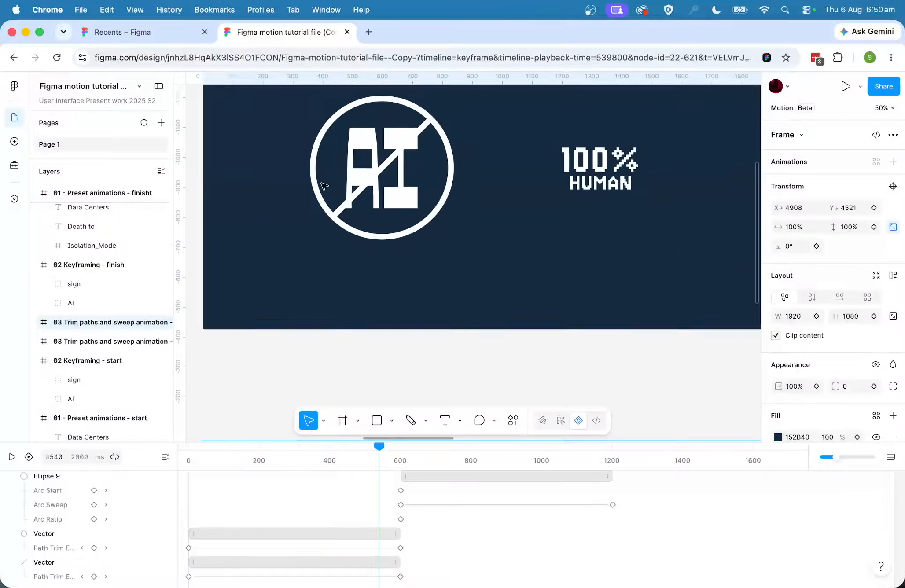
scroll(323, 185, up, 5)
scroll(323, 186, left, 1)
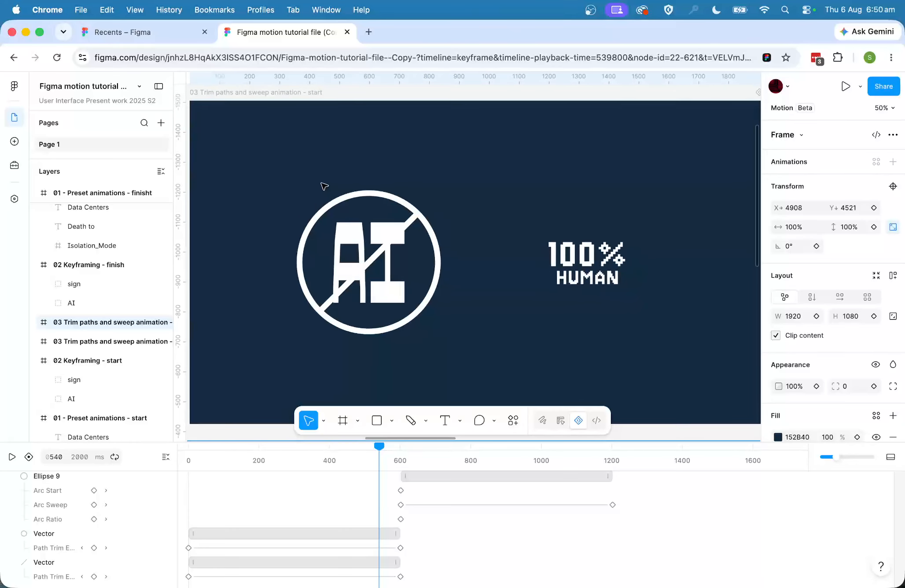
scroll(323, 186, down, 1)
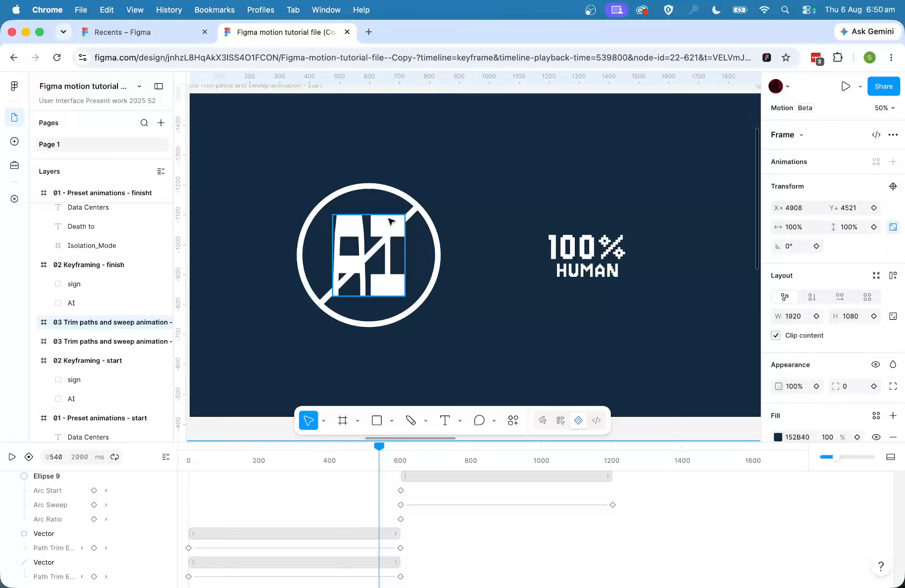
scroll(390, 223, up, 1)
drag(288, 192, 428, 329)
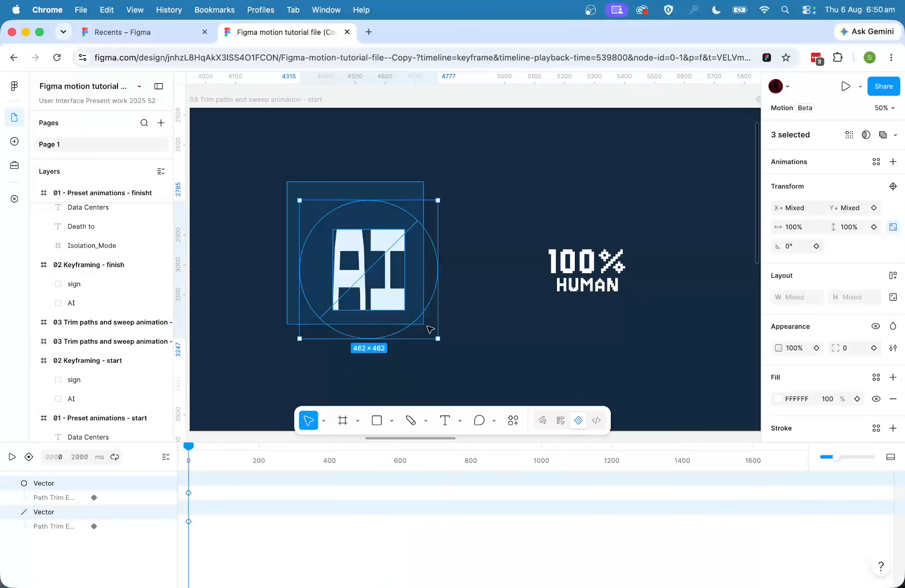
scroll(471, 344, up, 3)
scroll(471, 343, right, 1)
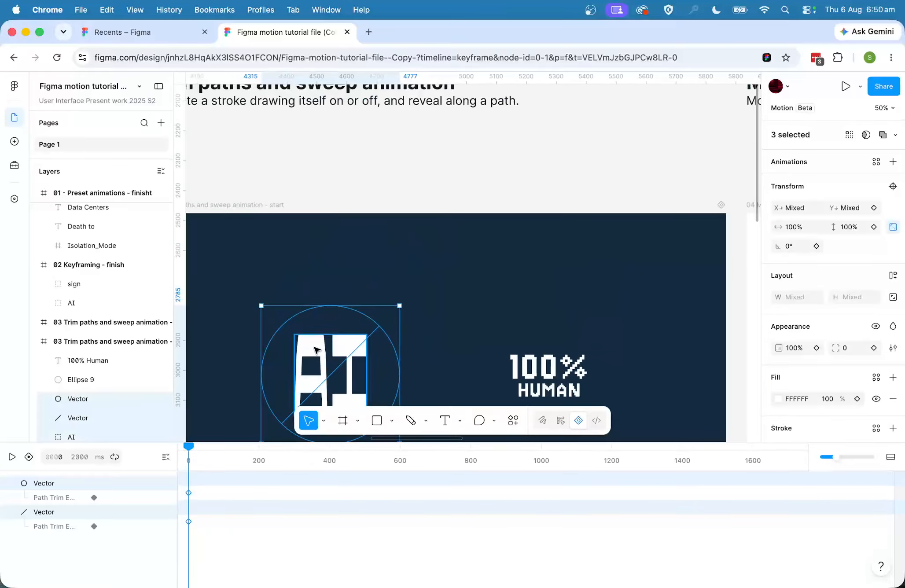
drag(339, 339, 330, 137)
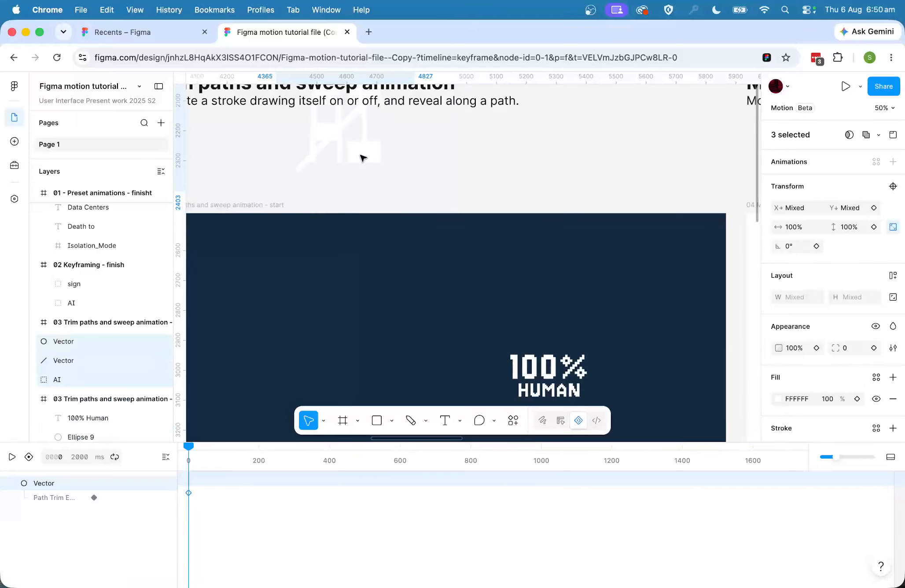
- Draw a winding freehand line about 932 by 911 in the emptied area of the start frame with the Pencil tool
scroll(374, 208, down, 5)
scroll(373, 209, left, 4)
scroll(389, 230, down, 2)
scroll(389, 230, right, 1)
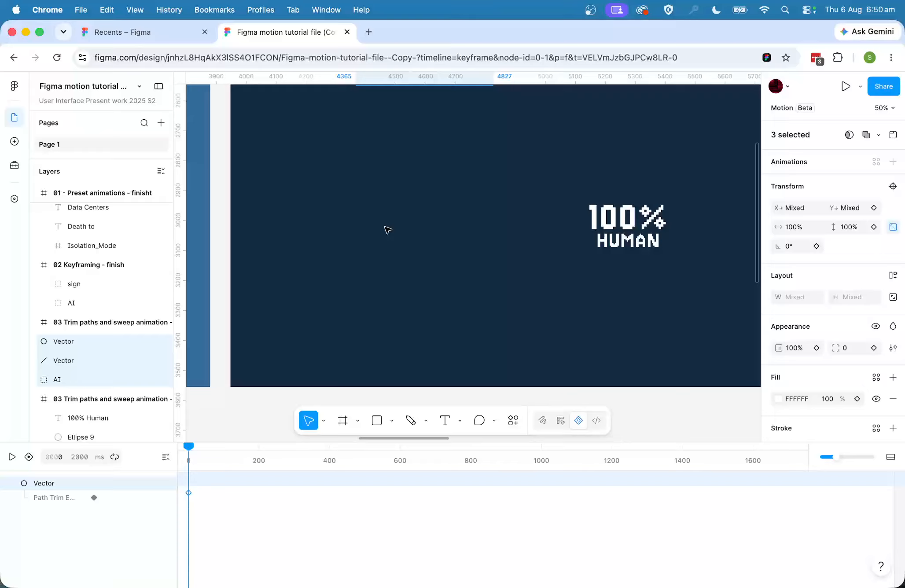
click(410, 421)
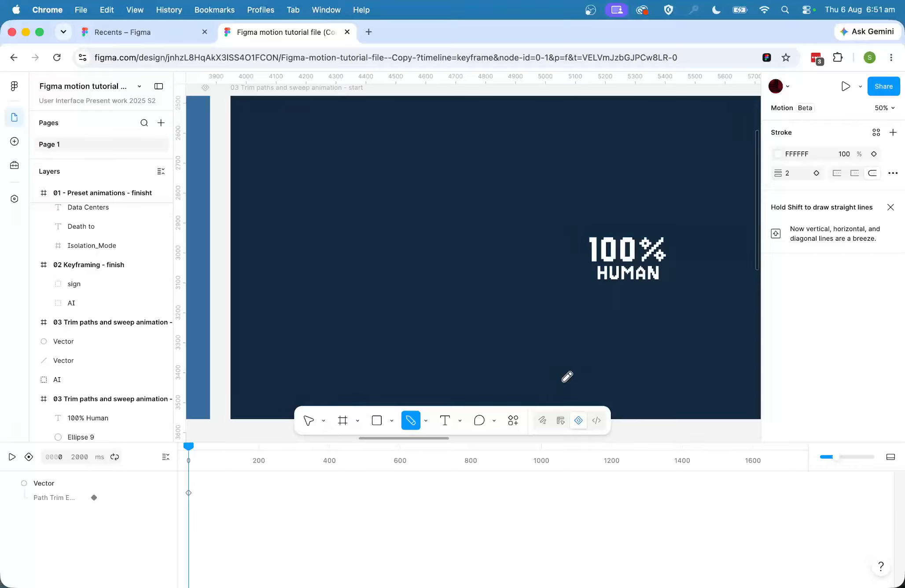
mouse_move(564, 382)
mouse_down()
mouse_move(523, 340)
mouse_move(514, 300)
mouse_move(523, 241)
mouse_move(513, 222)
mouse_move(443, 189)
mouse_move(405, 142)
mouse_move(360, 125)
mouse_move(325, 128)
mouse_move(295, 158)
mouse_move(298, 185)
mouse_move(341, 212)
mouse_move(286, 270)
mouse_move(293, 308)
mouse_move(327, 318)
mouse_move(401, 270)
mouse_move(417, 298)
mouse_move(382, 346)
mouse_move(376, 375)
mouse_move(420, 399)
mouse_move(475, 378)
mouse_up()
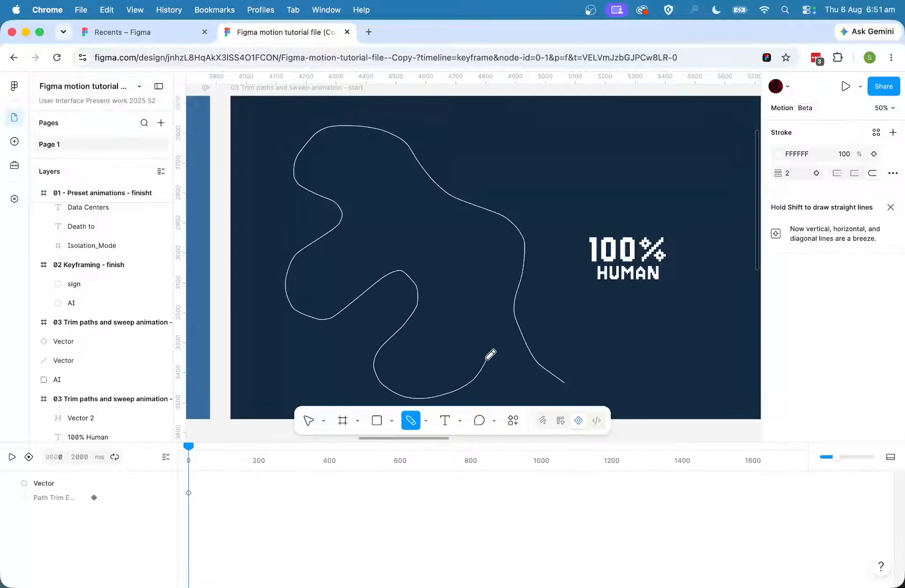
mouse_move(489, 324)
mouse_down()
mouse_move(479, 283)
mouse_move(403, 203)
mouse_up()
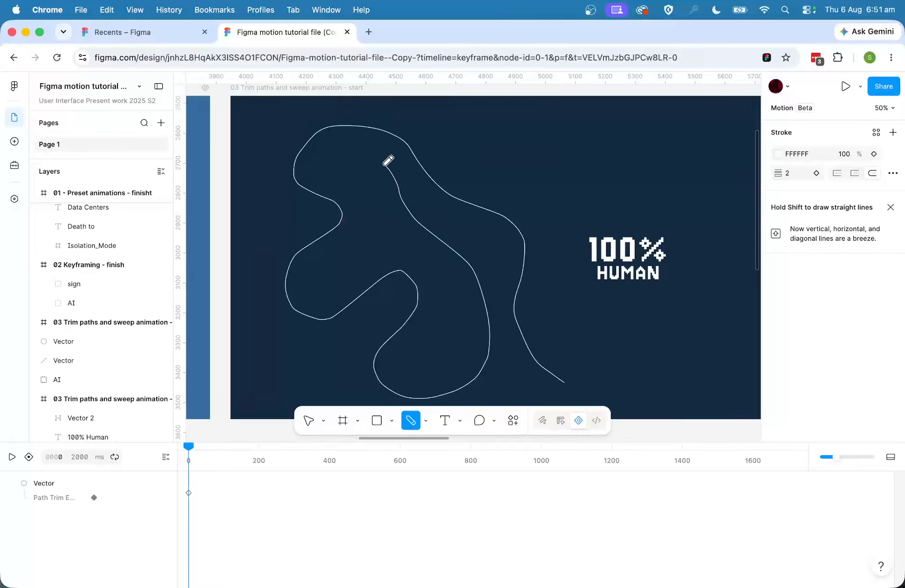
mouse_move(335, 161)
mouse_down()
mouse_move(439, 277)
mouse_move(437, 342)
mouse_up()
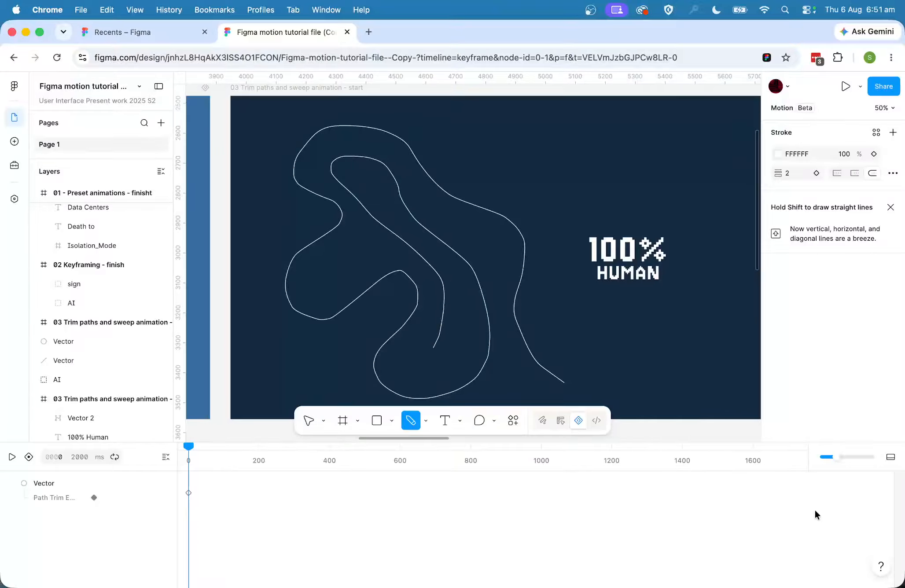
- Select the freehand line and set its stroke weight to 23
click(308, 422)
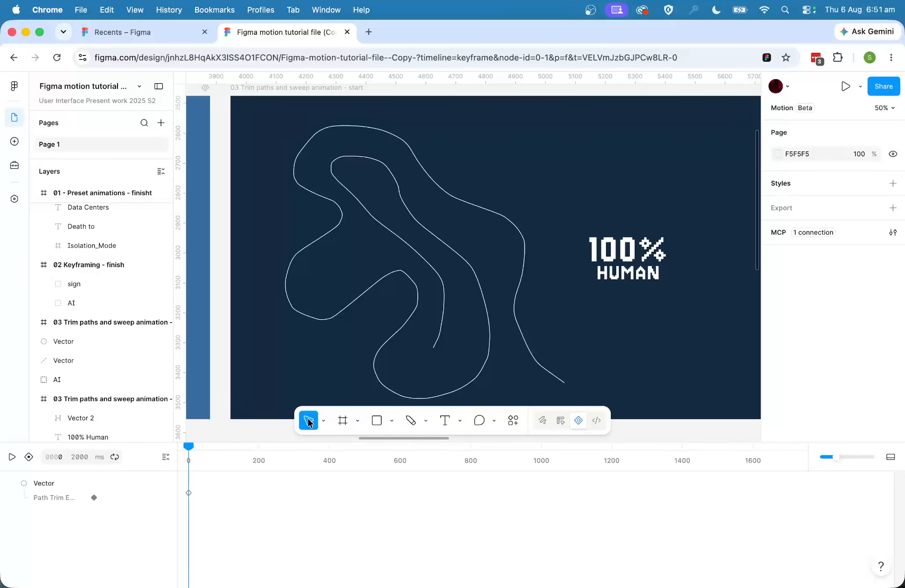
click(333, 230)
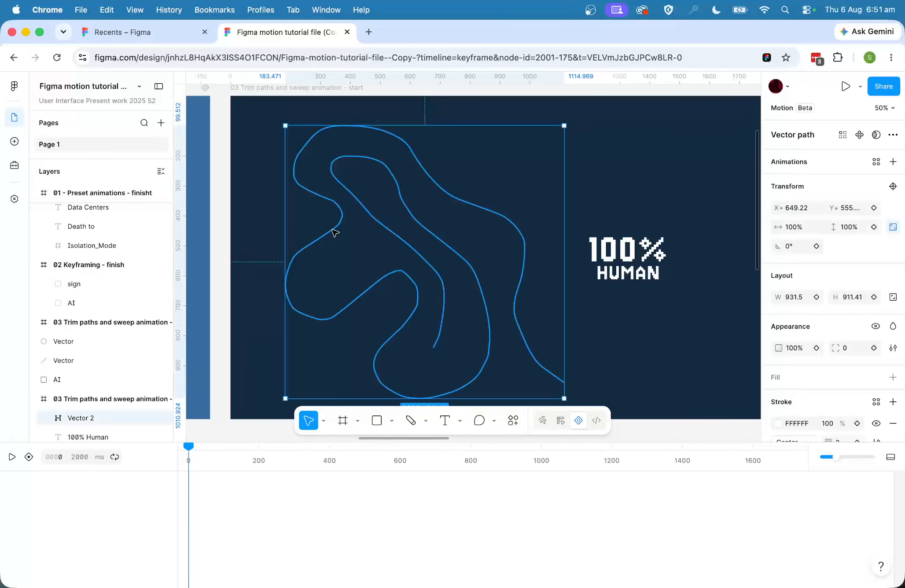
scroll(100, 374, down, 3)
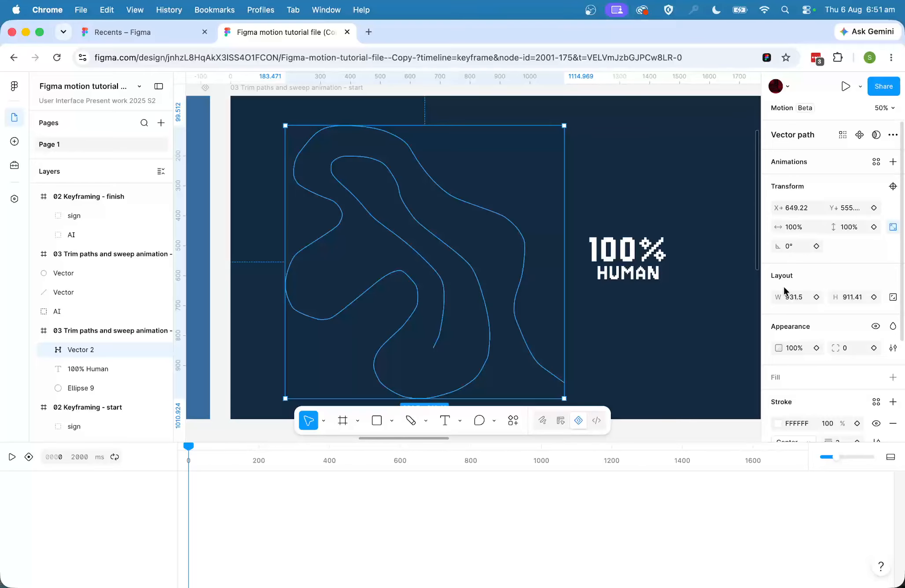
scroll(834, 375, down, 3)
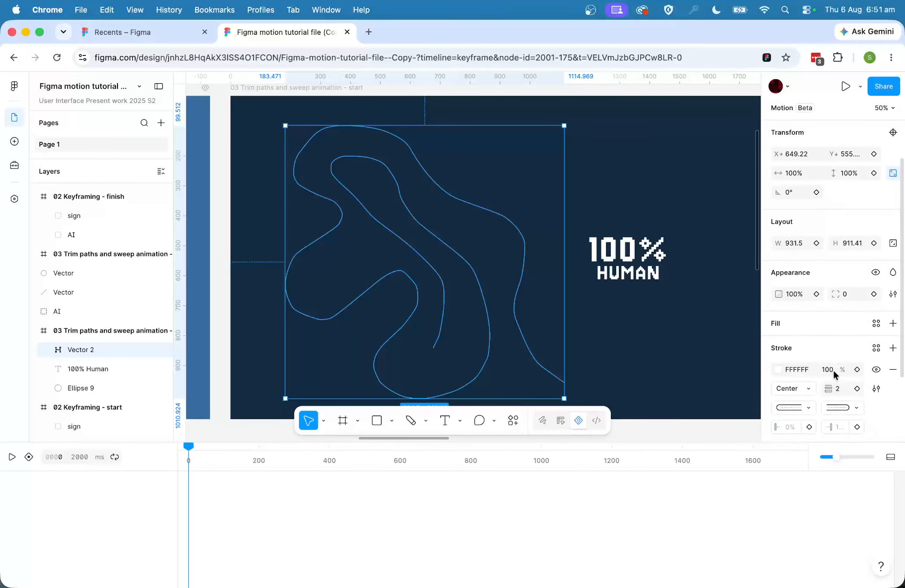
drag(828, 384, 838, 384)
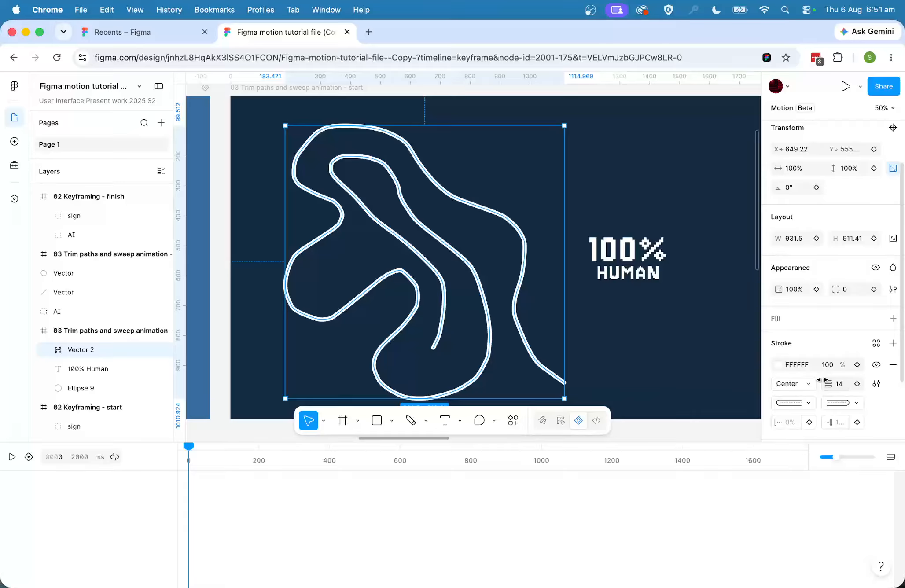
scroll(886, 401, down, 2)
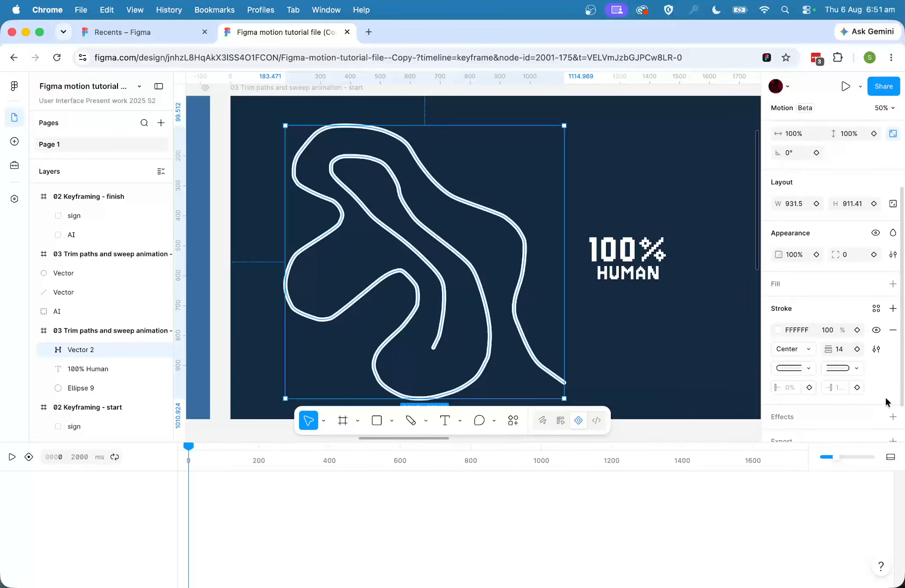
drag(829, 349, 842, 349)
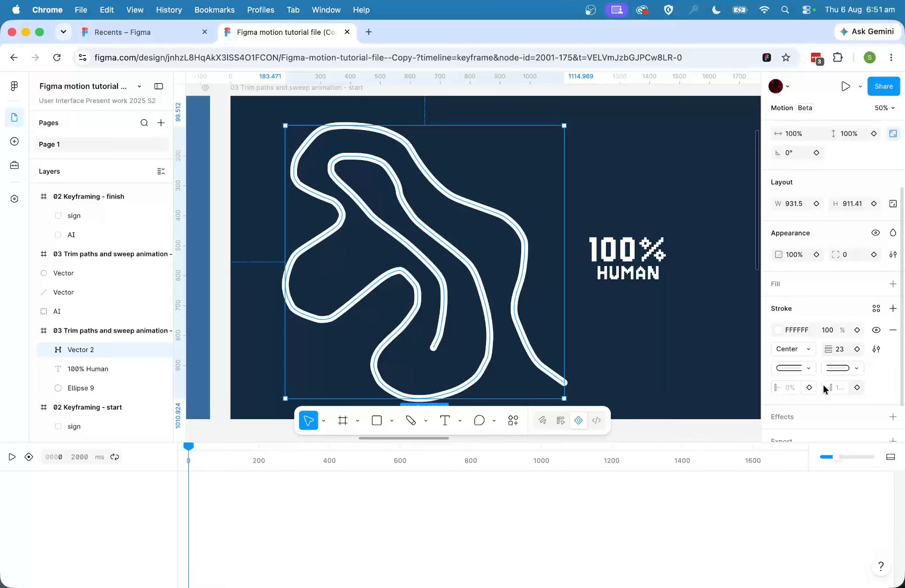
click(838, 387)
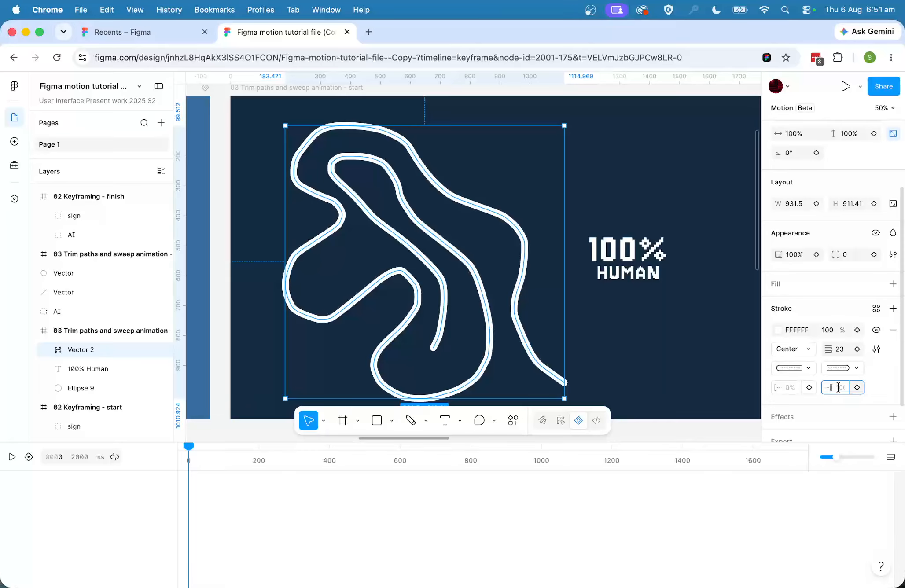
click(872, 385)
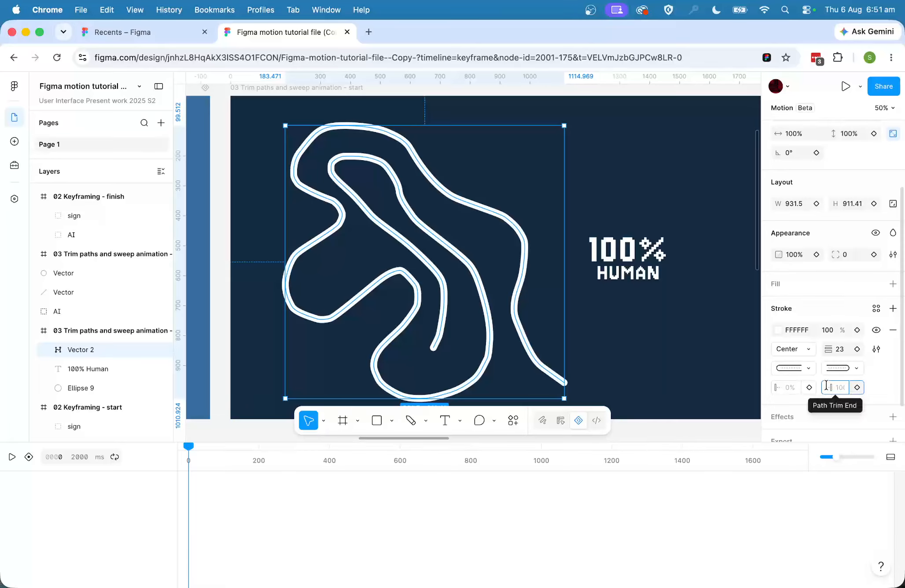
click(831, 388)
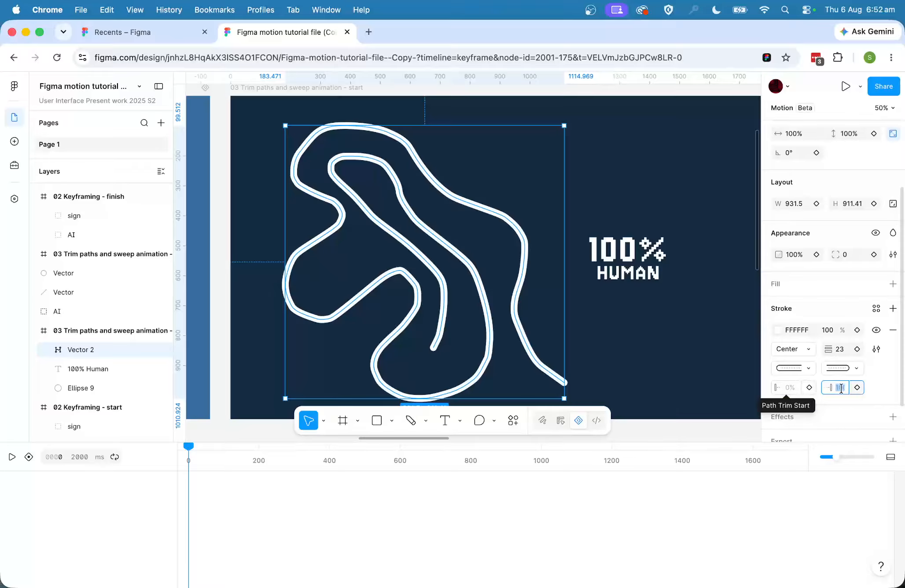
click(190, 448)
click(857, 388)
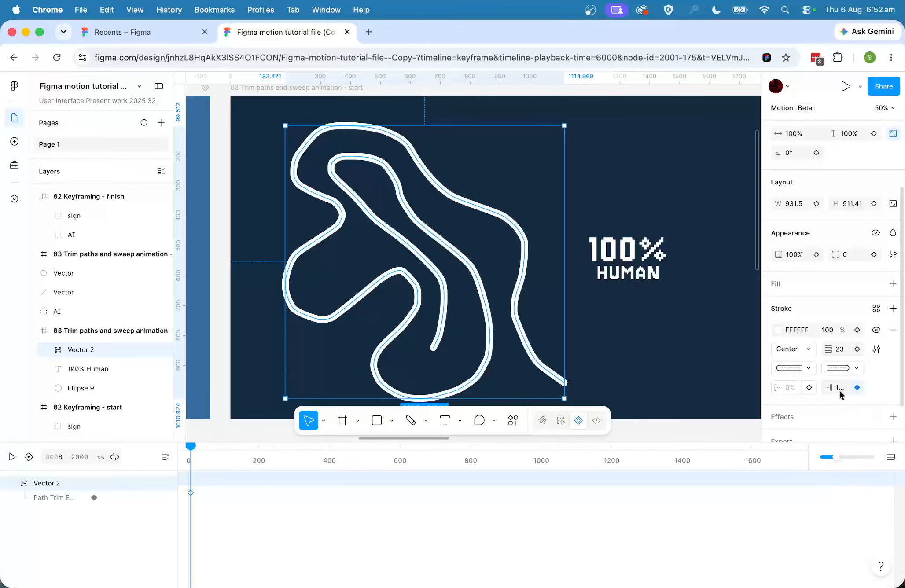
drag(828, 388, 723, 383)
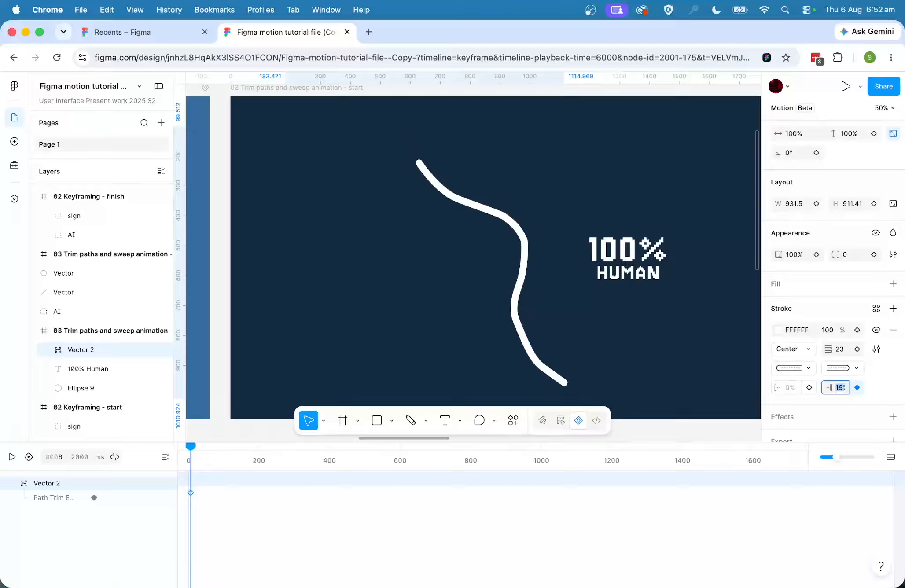
text(0)
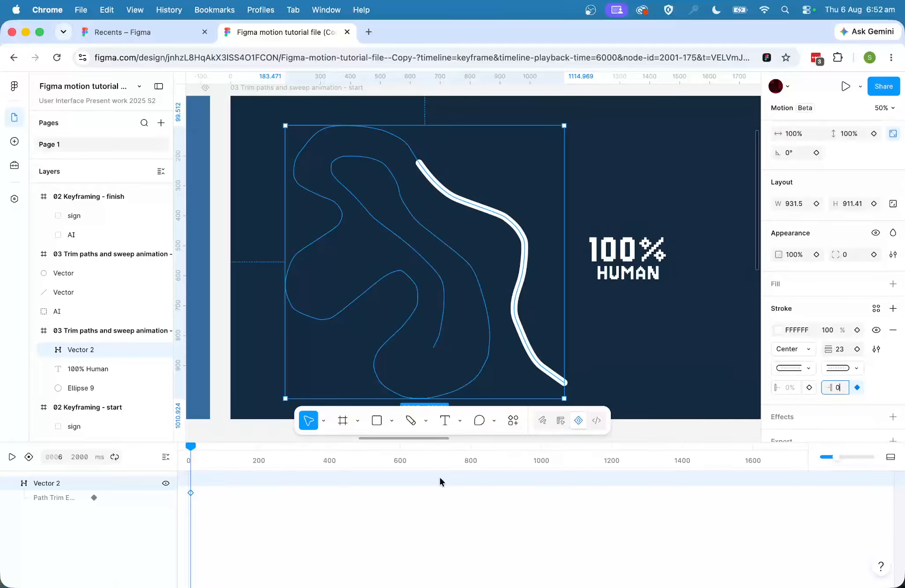
drag(191, 449, 170, 451)
drag(191, 491, 246, 492)
mouse_move(192, 493)
mouse_down()
mouse_move(199, 492)
mouse_move(188, 492)
mouse_up()
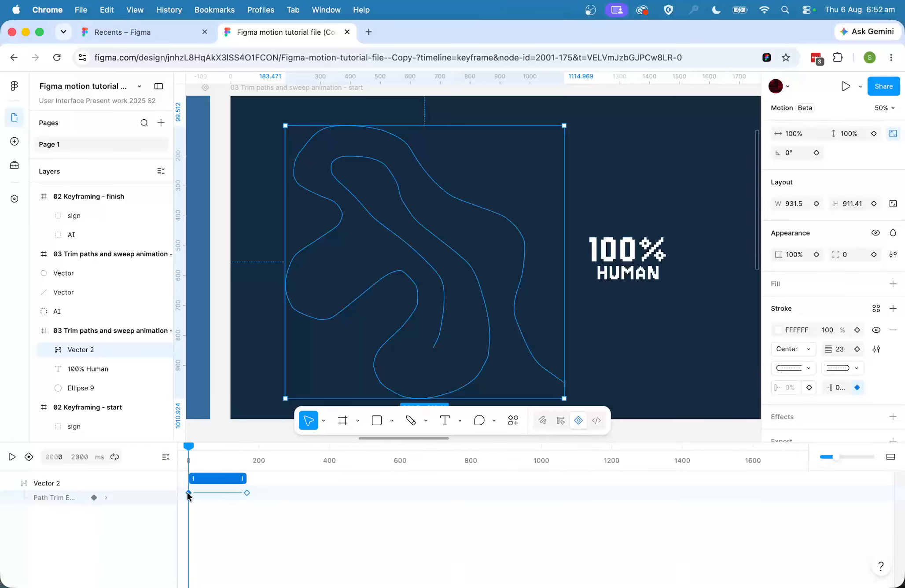
key(super+z)
key(super+z)
click(213, 470)
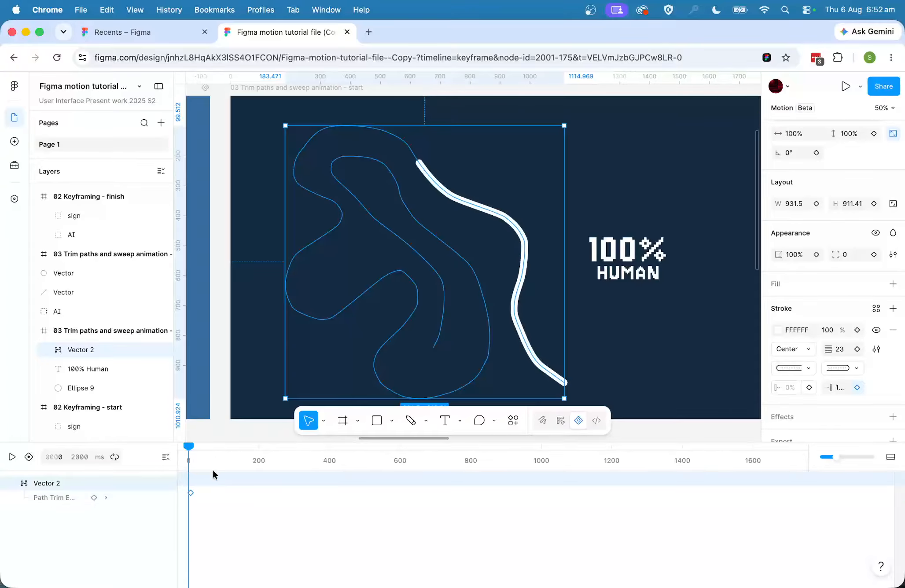
key(super+z)
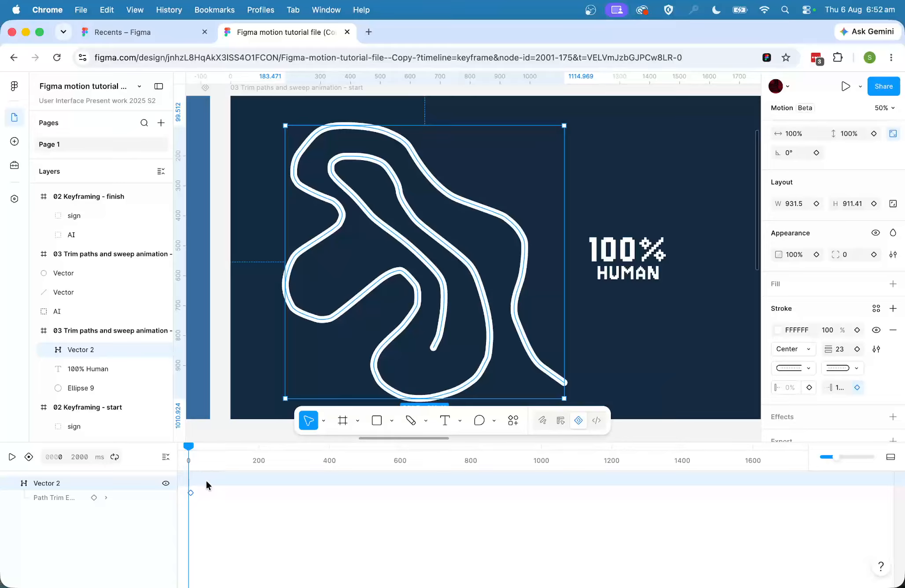
key(super+z)
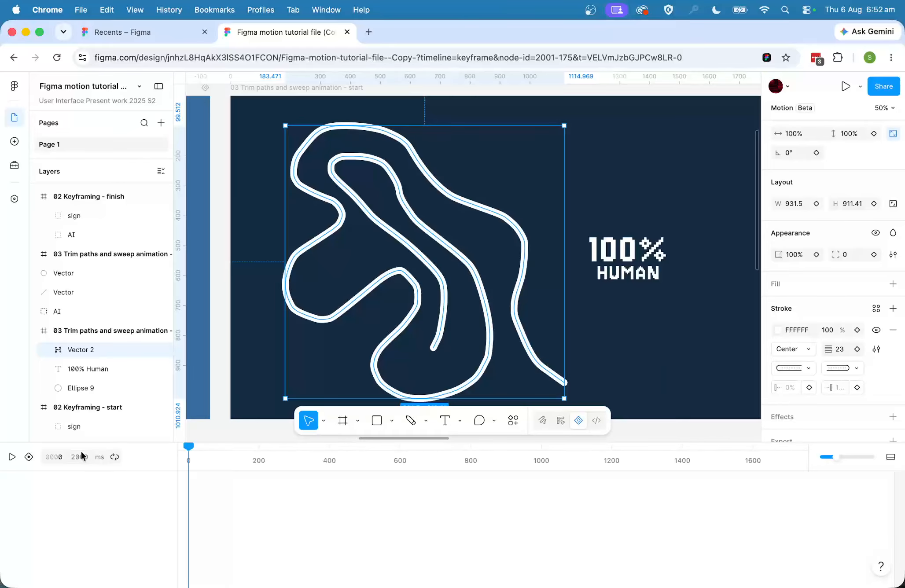
- Add a Path Trim End keyframe at 0 ms on the freehand line and set it to 0%
click(856, 387)
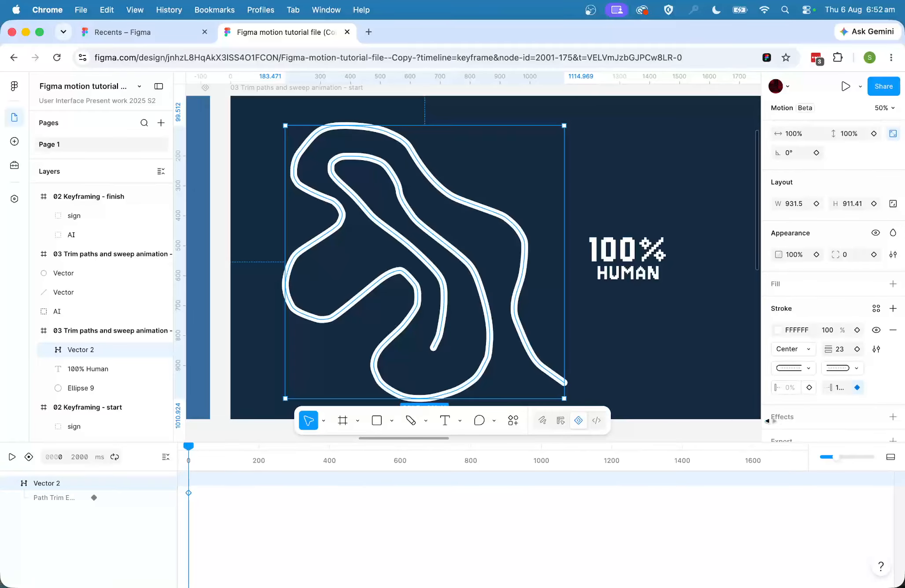
click(843, 387)
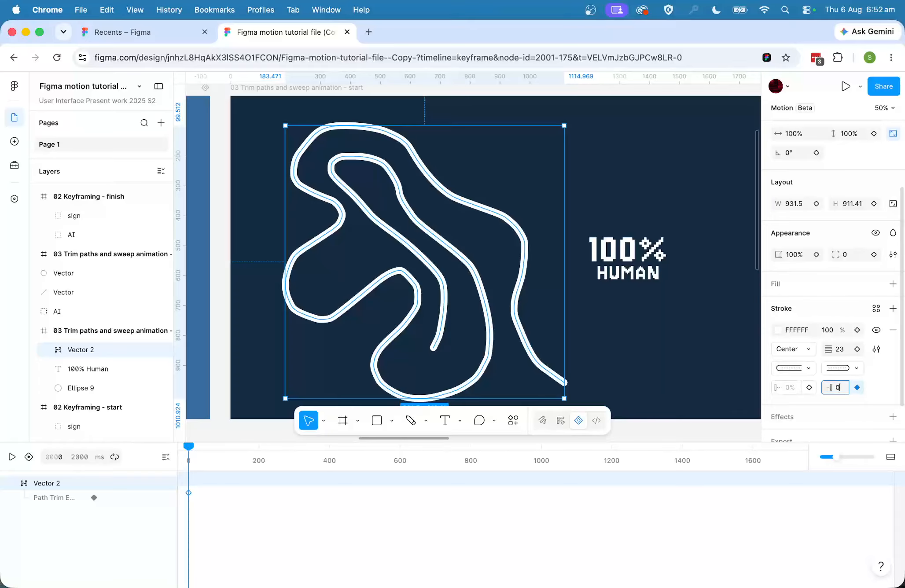
text(0)
key(Return)
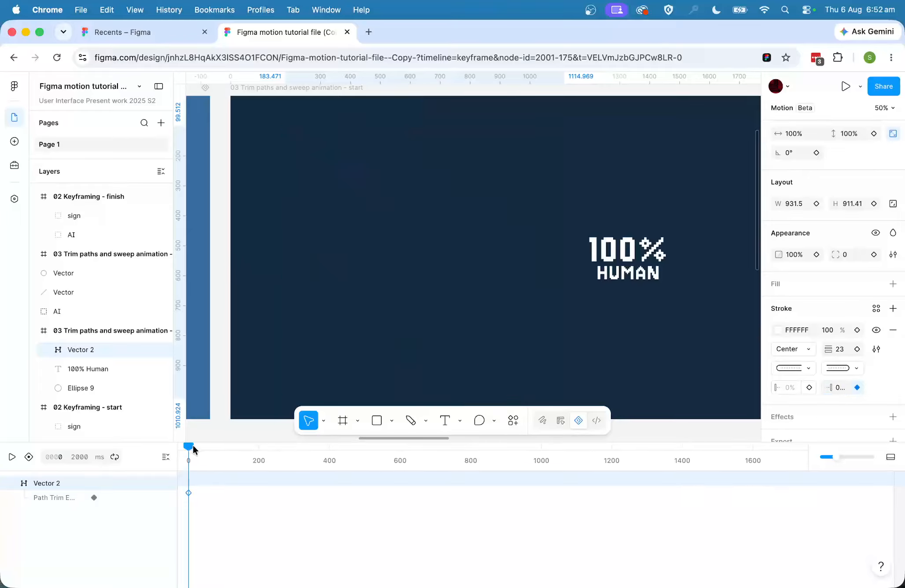
- Set the line's Path Trim End to 100% at 1000 ms, then play the animation from the start
drag(189, 446, 540, 471)
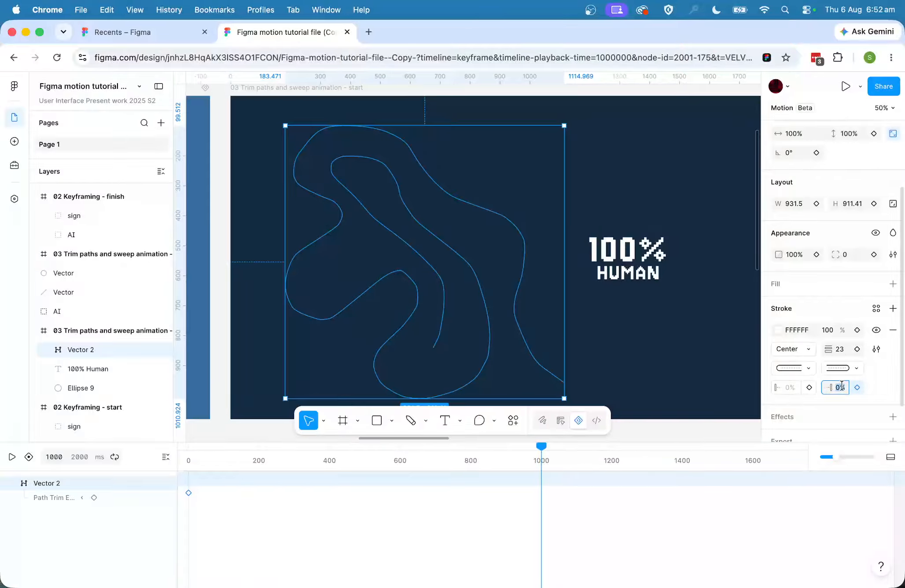
text(10)
text(0)
key(Return)
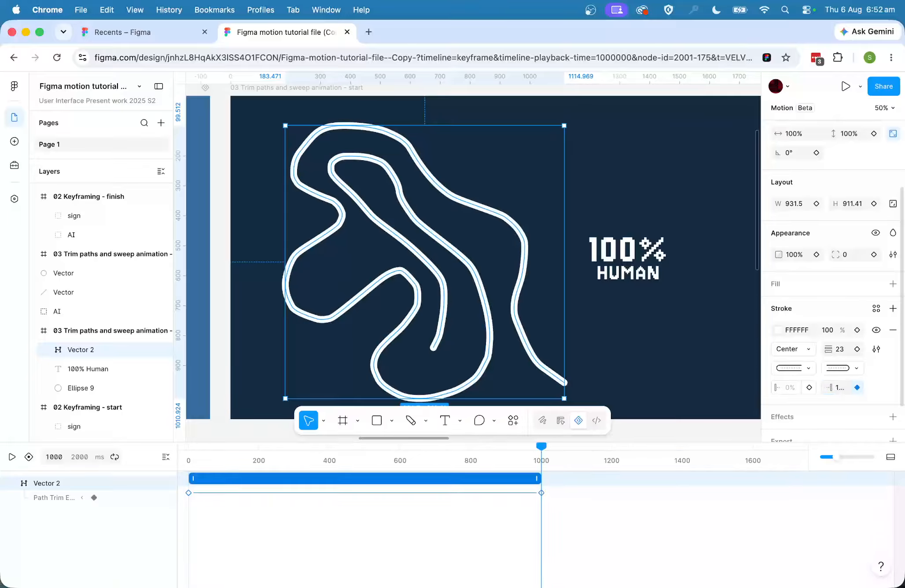
mouse_move(541, 447)
mouse_down()
mouse_move(436, 458)
mouse_move(150, 460)
mouse_up()
key(space)
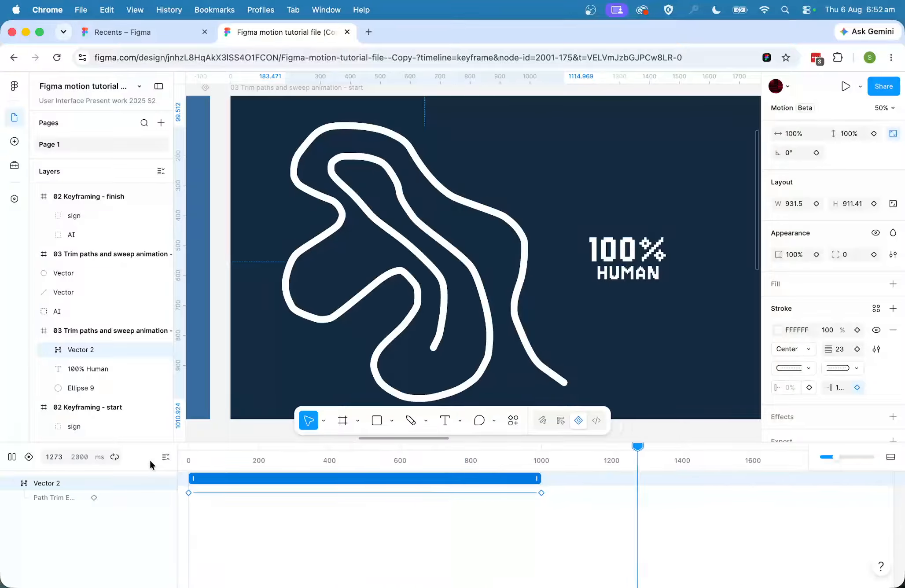
- Extend the freehand line's draw-on by moving its final Path Trim End keyframe to about 1890 ms, and play it back
key(space)
click(541, 492)
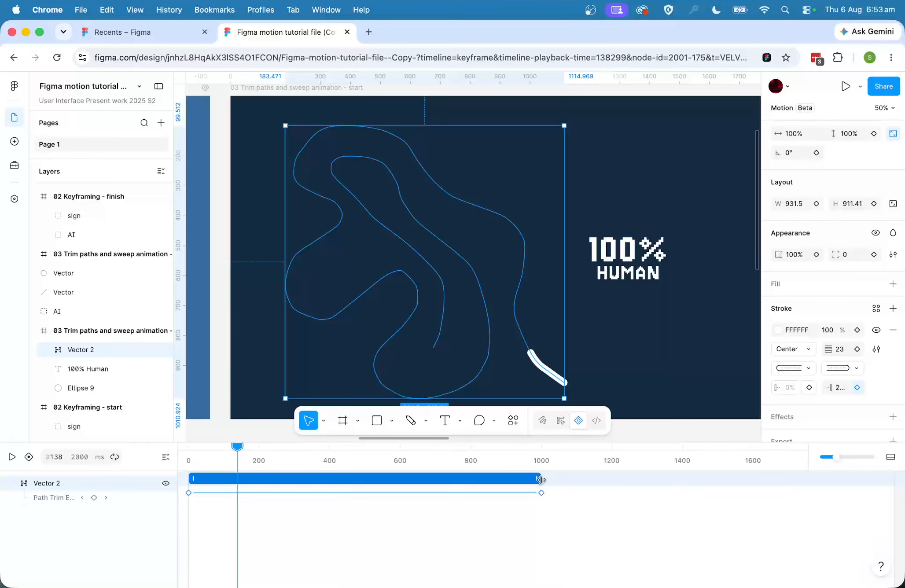
drag(541, 493, 855, 493)
key(space)
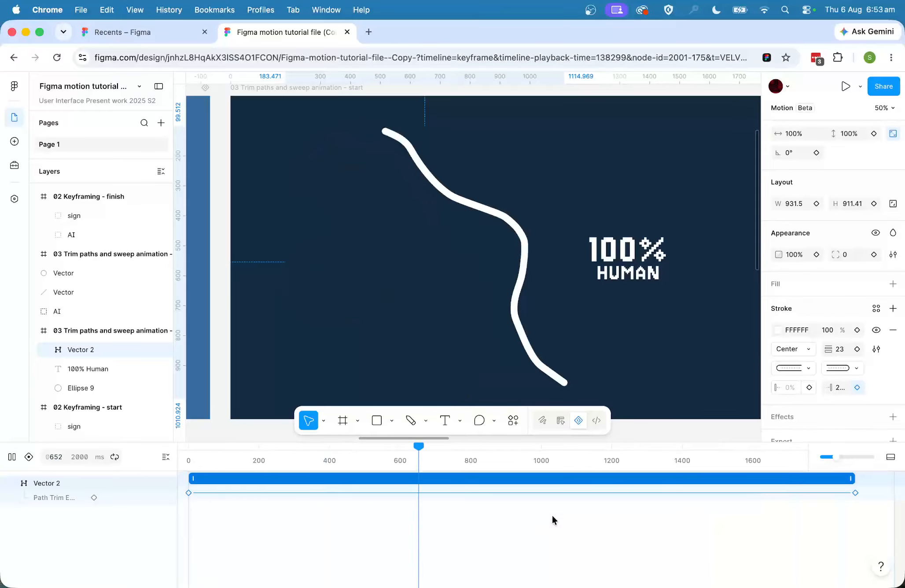
key(space)
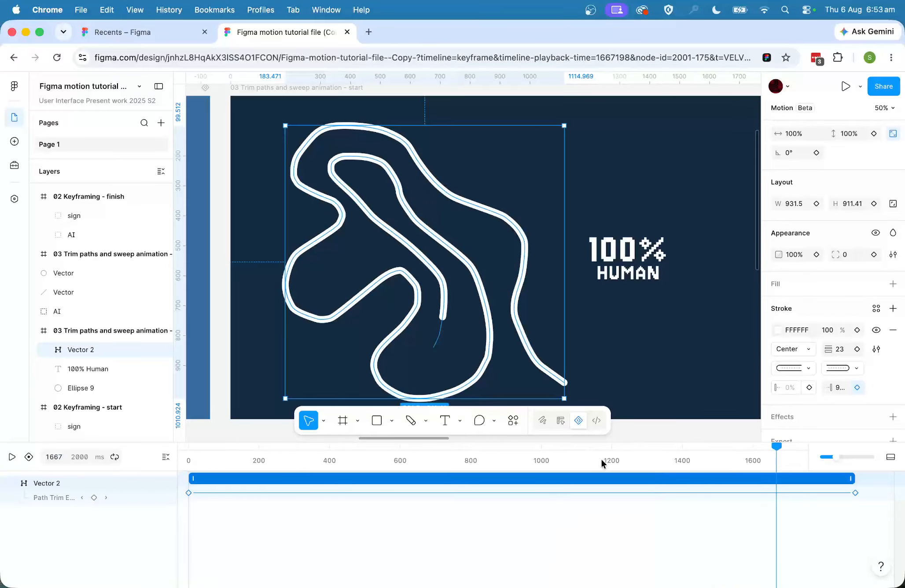
- Move the 100% HUMAN text out of the start frame onto the empty canvas above it
scroll(692, 391, up, 3)
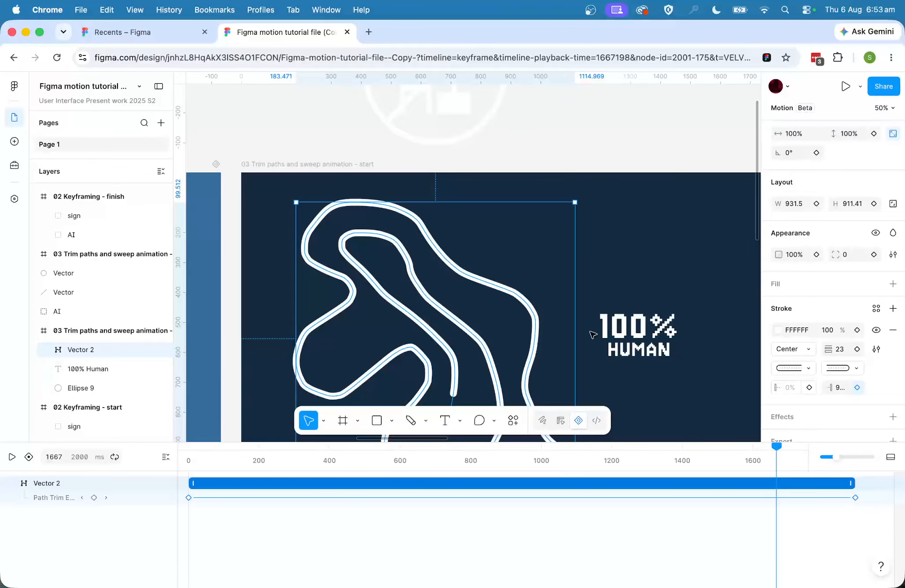
drag(629, 348, 643, 152)
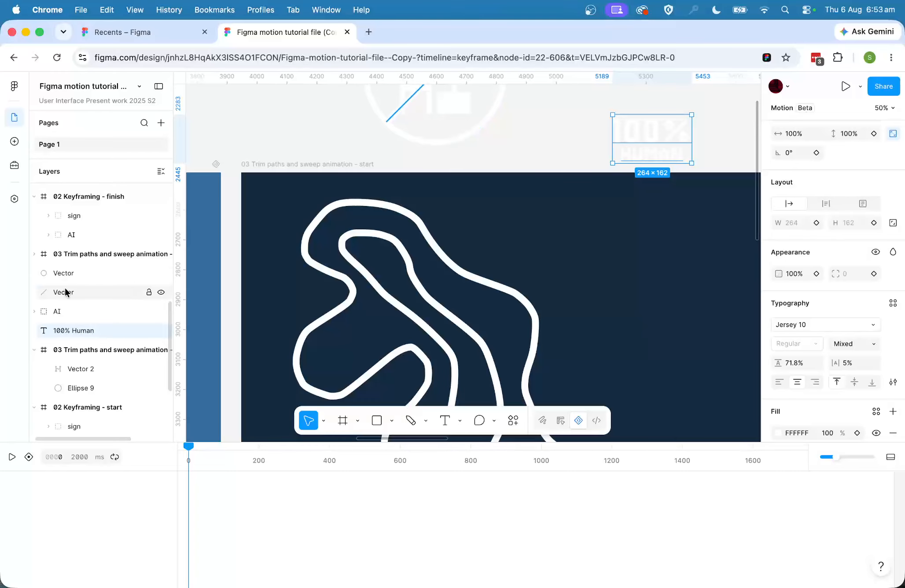
- Draw a circle about 442 by 442 beside the freehand line in the start frame, with a white FFFFFF fill
scroll(660, 330, right, 3)
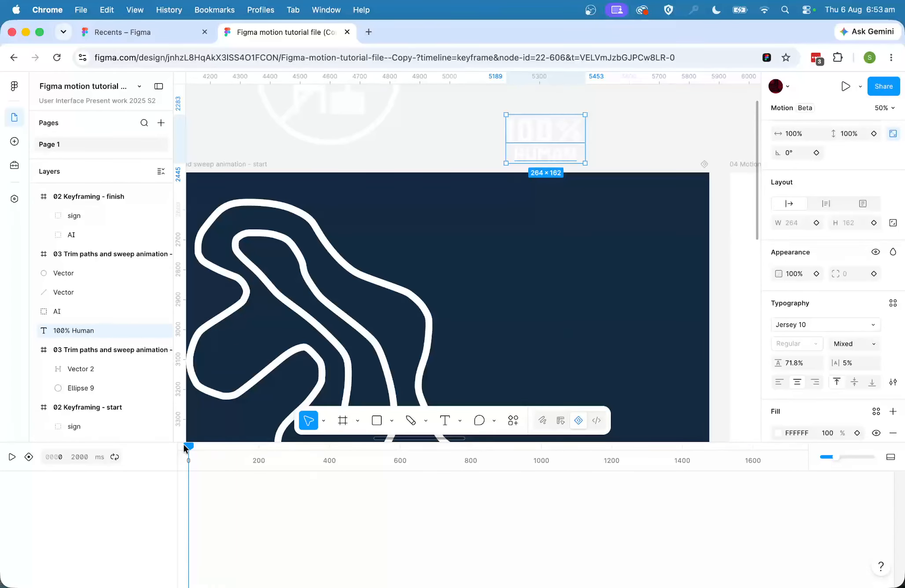
drag(185, 448, 115, 459)
click(391, 420)
click(441, 488)
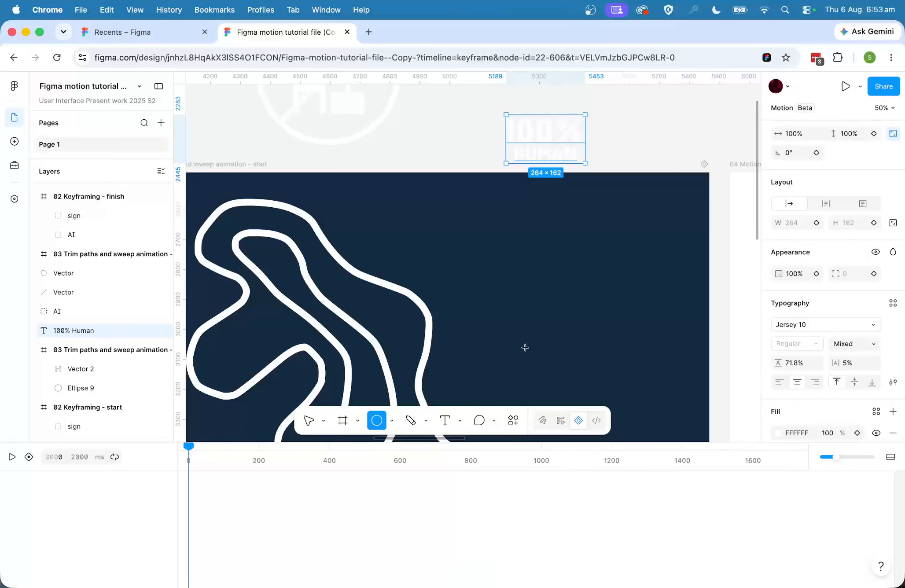
drag(511, 254, 627, 344)
click(778, 325)
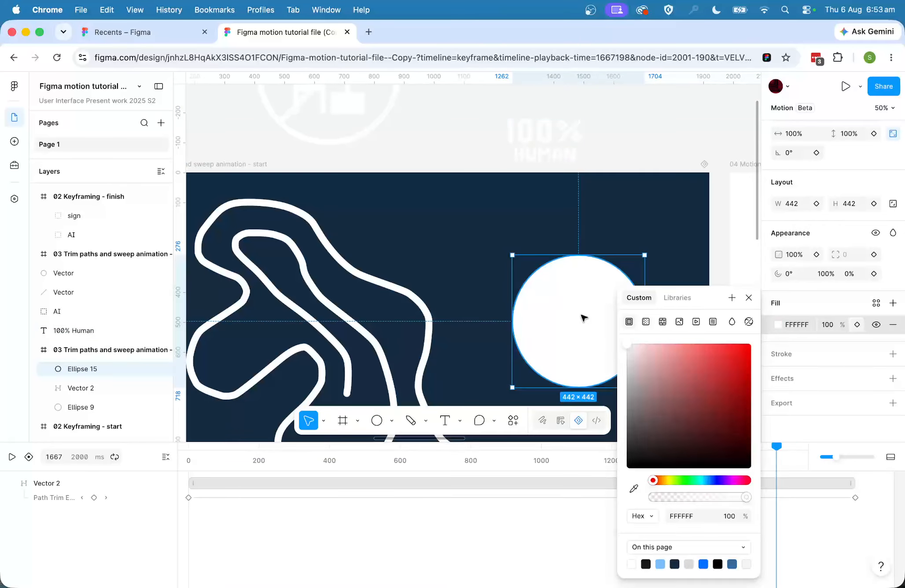
click(694, 158)
click(586, 284)
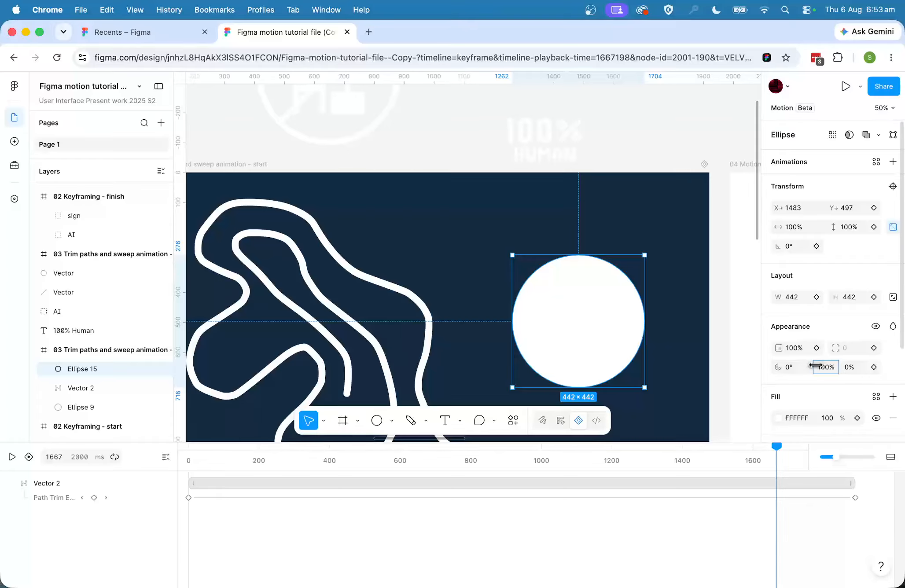
- Turn the circle into an open ring with an arc ratio of 60.1% and a sweep of 94.1%
drag(840, 365, 821, 351)
click(829, 367)
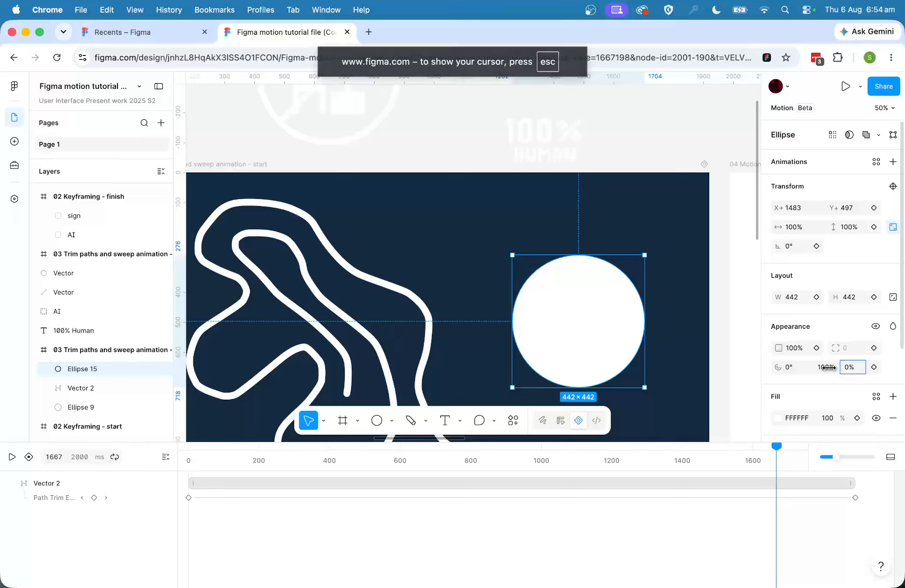
drag(828, 367, 296, 363)
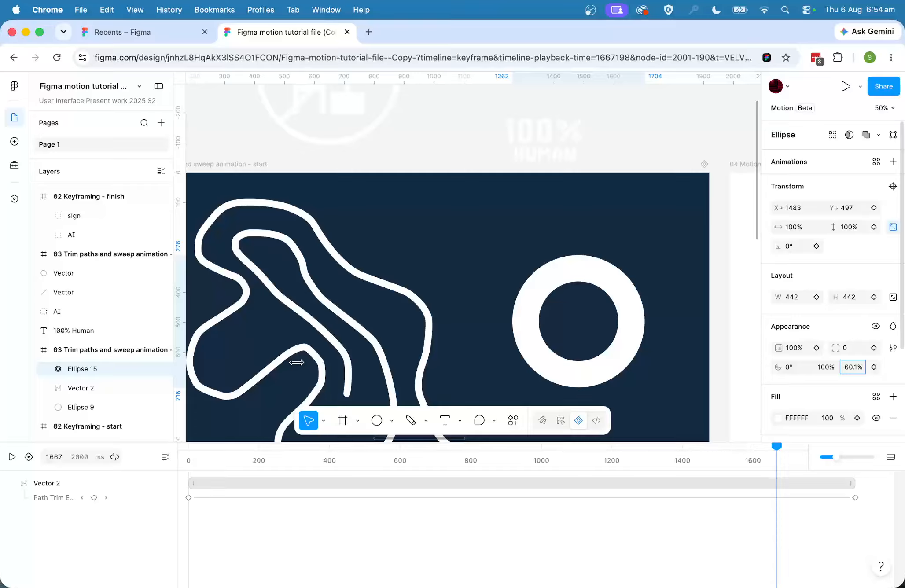
drag(841, 367, 490, 391)
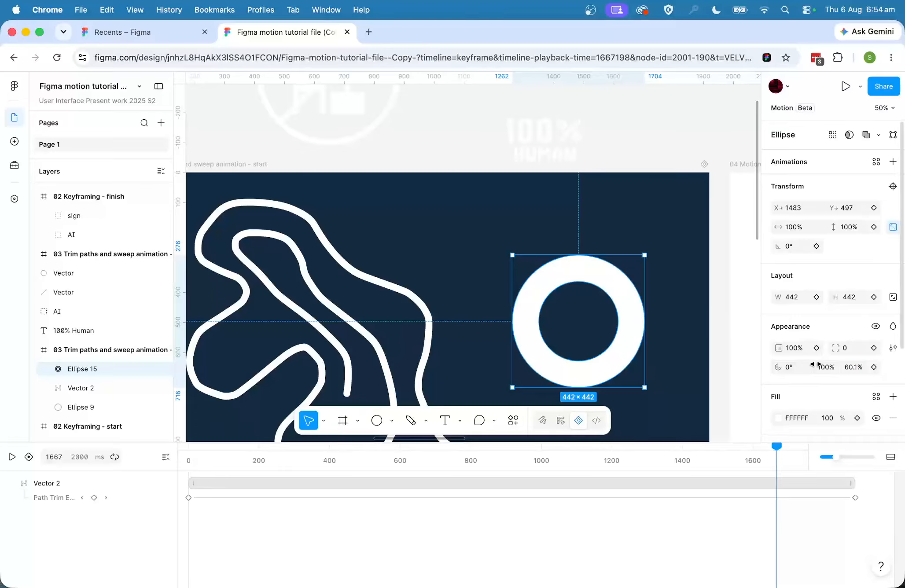
drag(816, 366, 806, 367)
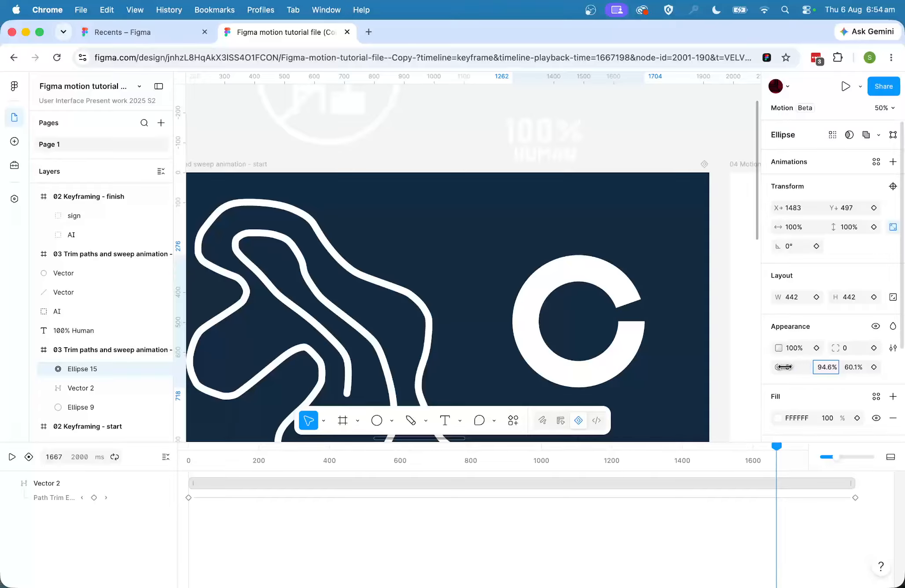
drag(777, 367, 709, 356)
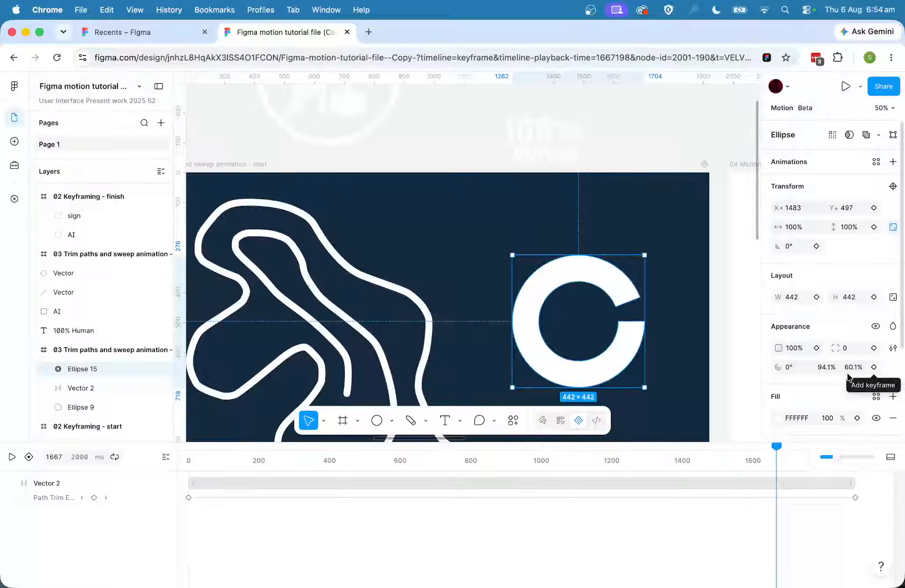
- Add arc keyframes to the ring at 0 ms and set its sweep to 0% there
click(188, 461)
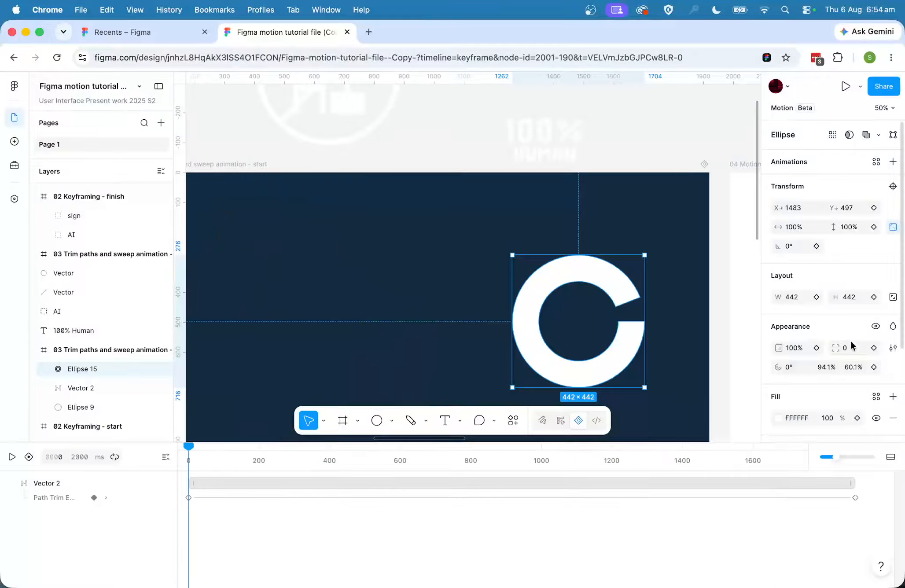
click(873, 367)
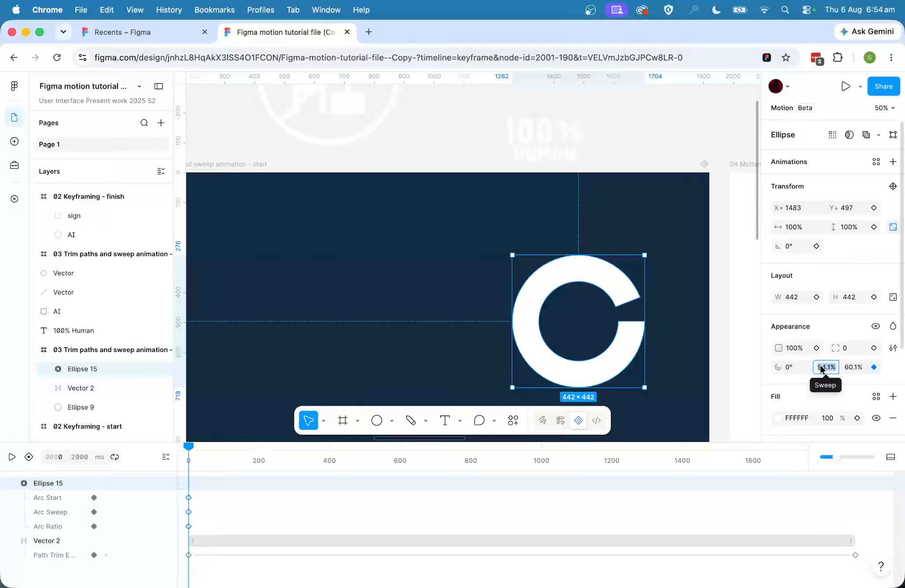
text(0)
key(Return)
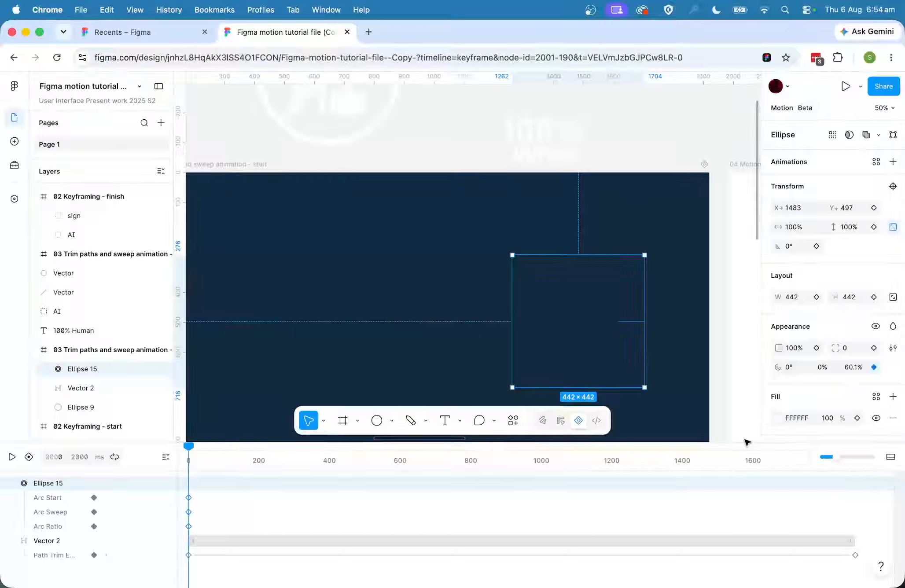
- Set the ring's sweep to 100% at 1890 ms, and play the animation
mouse_move(197, 446)
mouse_down()
mouse_move(734, 475)
mouse_move(884, 471)
mouse_move(854, 471)
mouse_up()
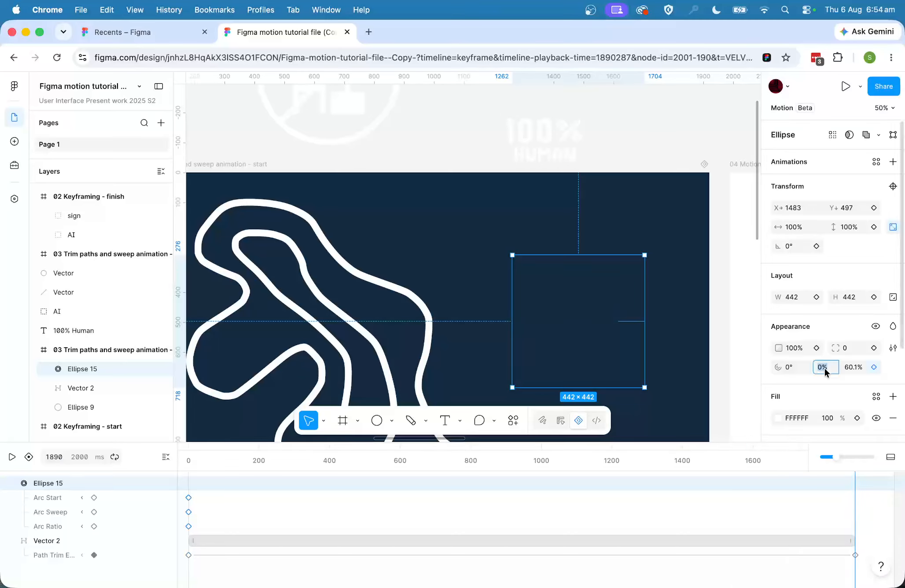
text(100)
key(Return)
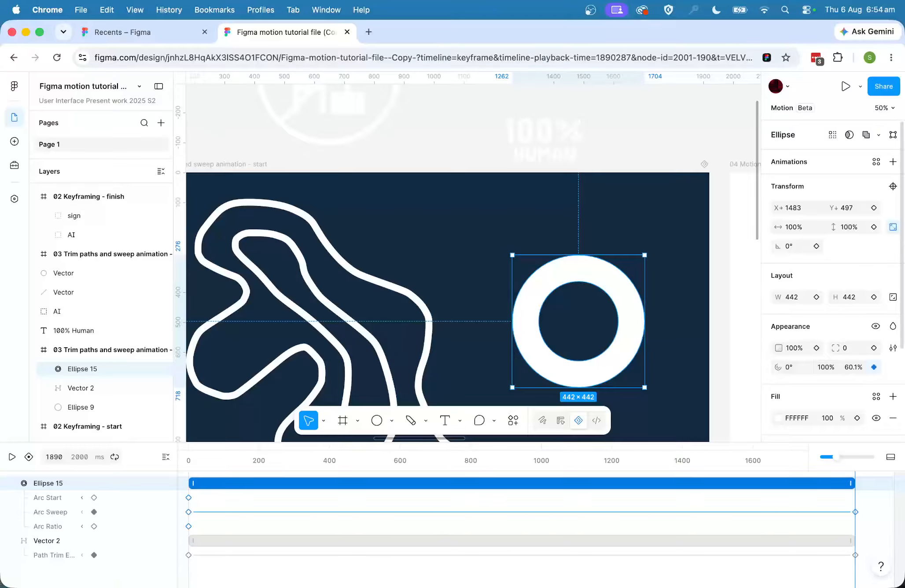
key(space)
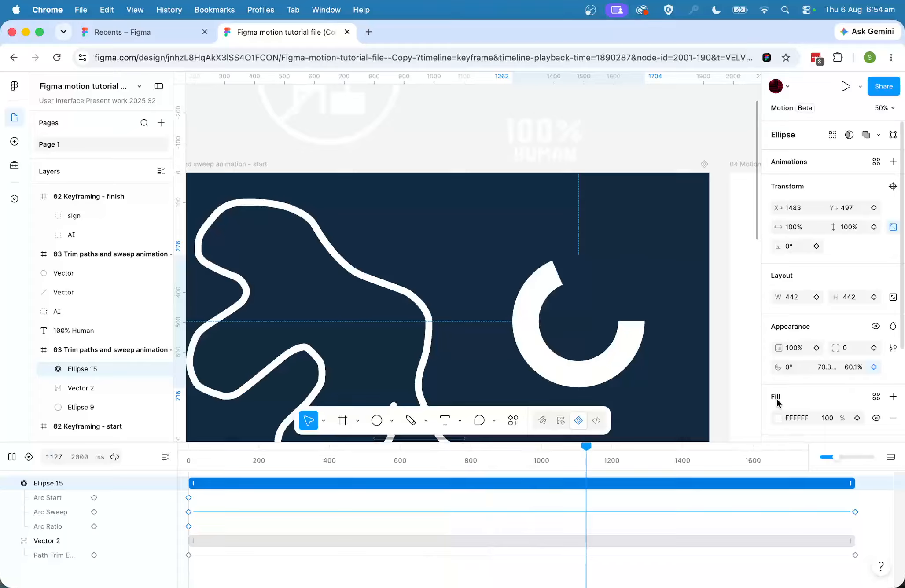